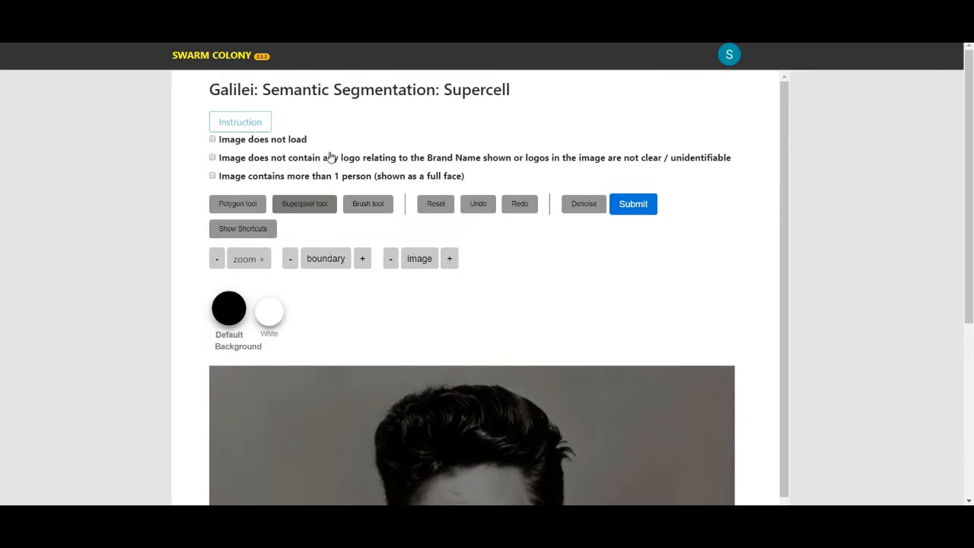
Step: Activate the Polygon tool for annotating the portrait
{"action": "scroll", "coordinate": [515, 209], "scroll_direction": "down", "scroll_amount": 3}
{"action": "scroll", "coordinate": [517, 280], "scroll_direction": "up", "scroll_amount": 3}
{"action": "left_click", "coordinate": [235, 207]}
{"action": "scroll", "coordinate": [292, 198], "scroll_direction": "down", "scroll_amount": 3}
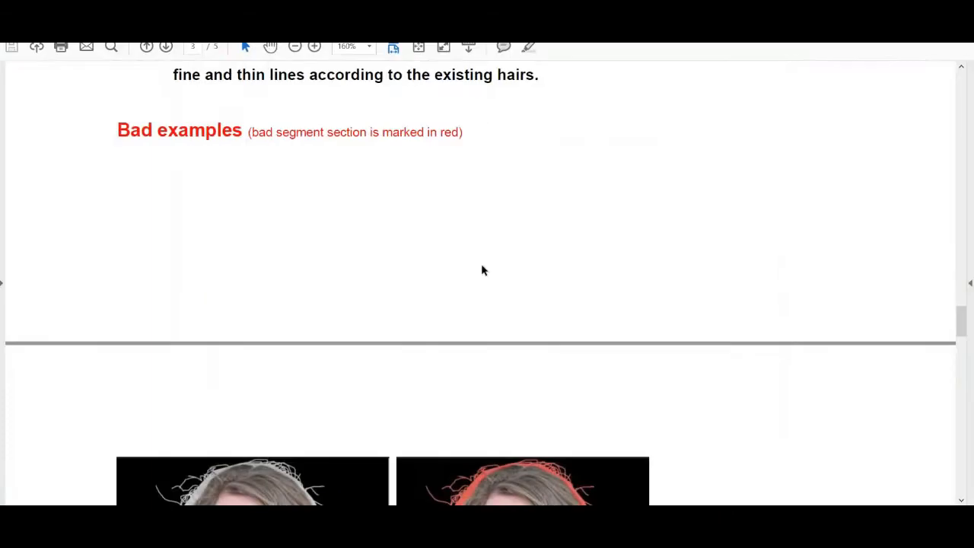
Step: Switch to the PDF guidelines and review the good examples, the edge rule and the fine hair annotation rule
{"action": "scroll", "coordinate": [482, 266], "scroll_direction": "up", "scroll_amount": 5}
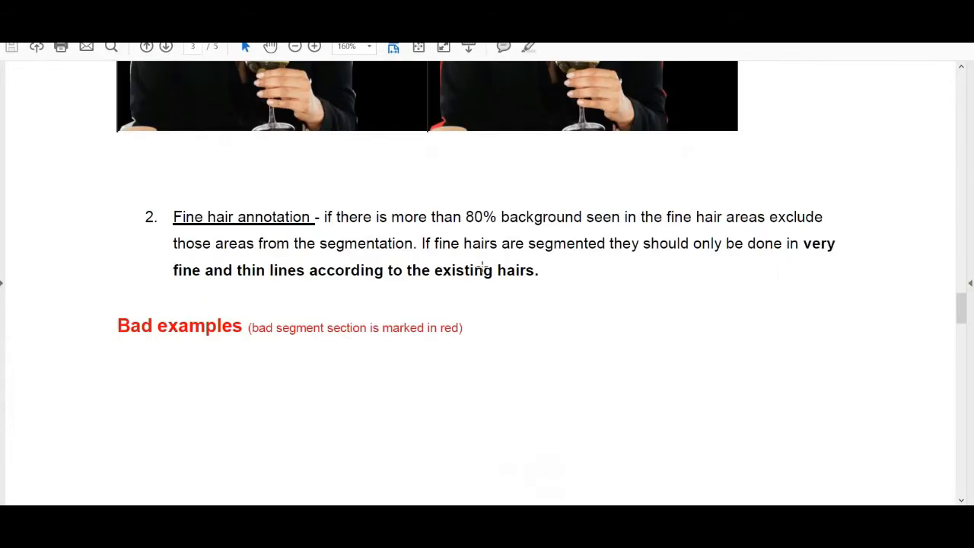
{"action": "scroll", "coordinate": [482, 266], "scroll_direction": "up", "scroll_amount": 15}
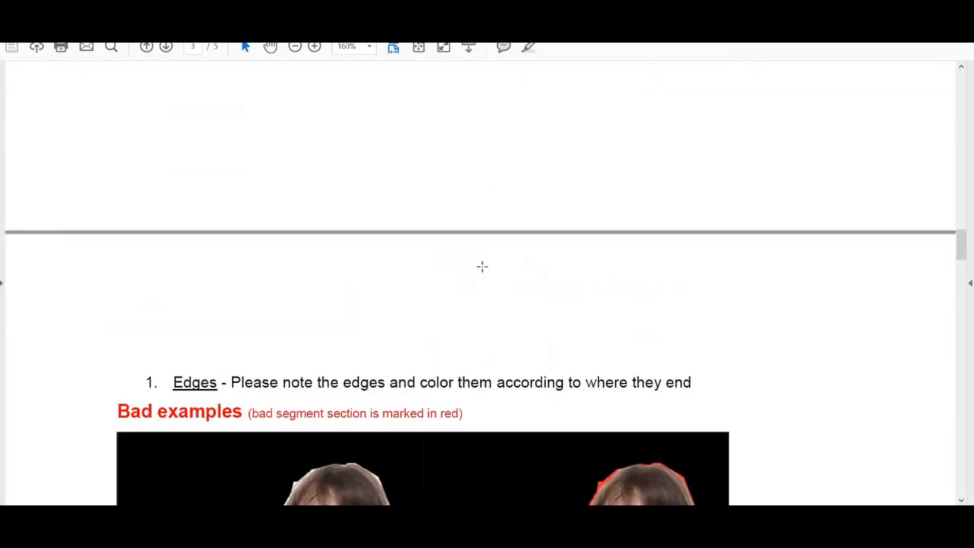
{"action": "scroll", "coordinate": [482, 266], "scroll_direction": "up", "scroll_amount": 5}
{"action": "scroll", "coordinate": [482, 267], "scroll_direction": "up", "scroll_amount": 15}
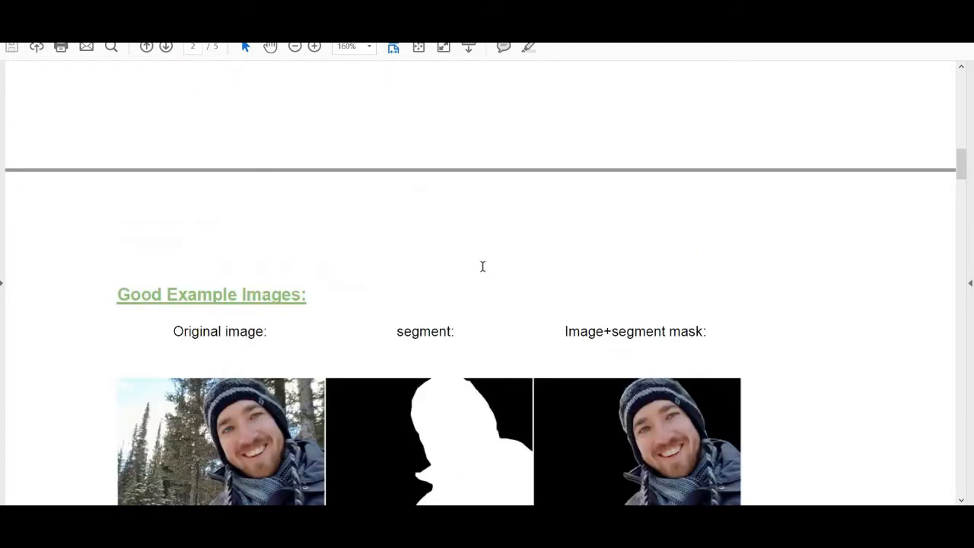
{"action": "left_click_drag", "start_coordinate": [963, 86], "coordinate": [962, 308]}
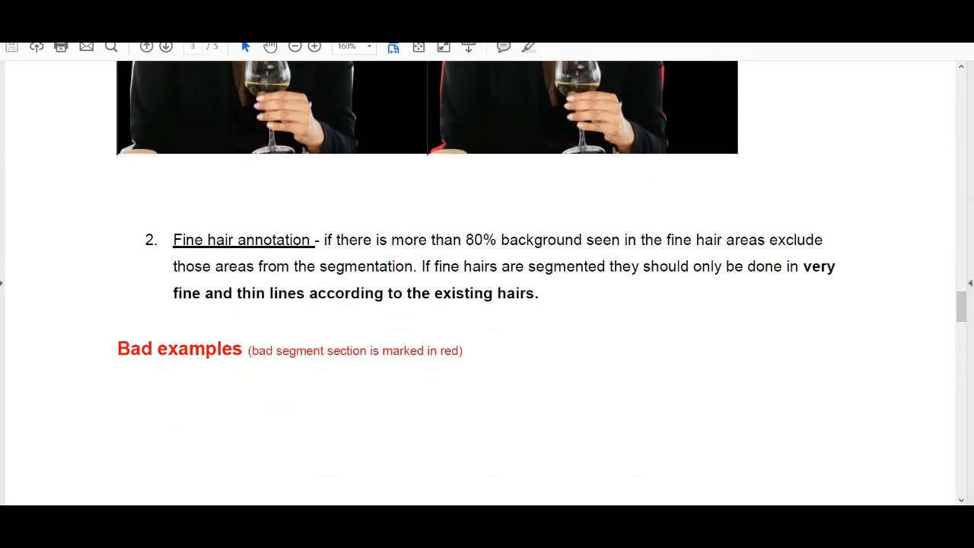
{"action": "left_click", "coordinate": [257, 476]}
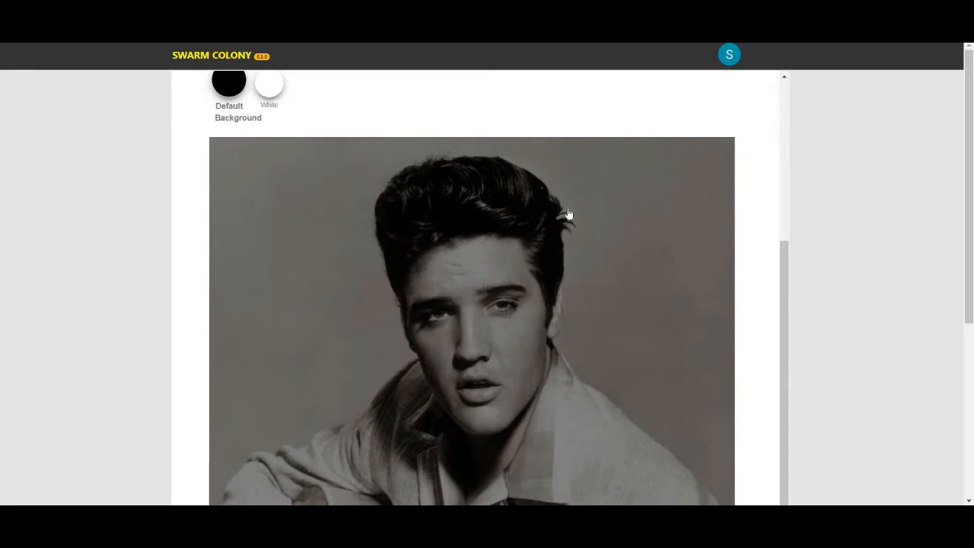
Step: Set up the Polygon tool with the White label for segmenting the person in the portrait
{"action": "scroll", "coordinate": [570, 212], "scroll_direction": "down", "scroll_amount": 5}
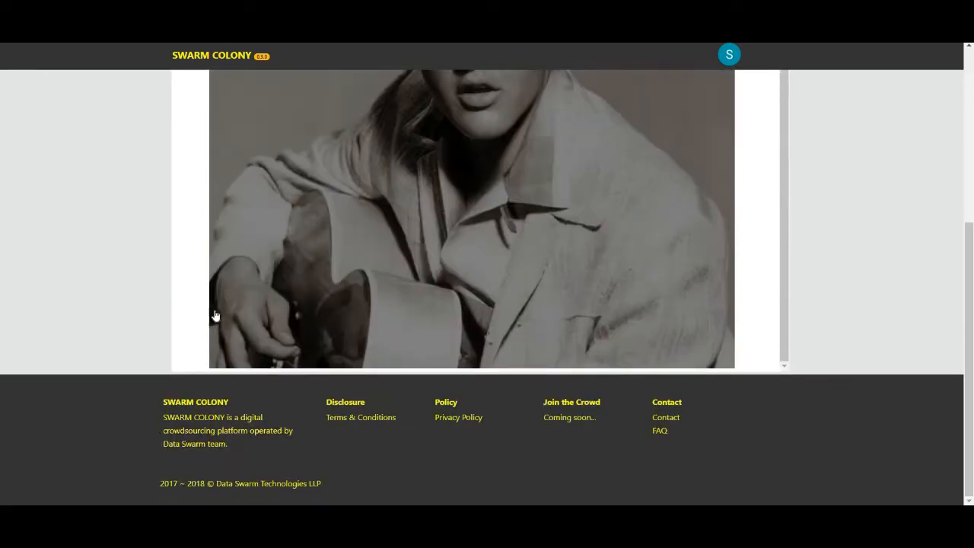
{"action": "scroll", "coordinate": [216, 328], "scroll_direction": "up", "scroll_amount": 6}
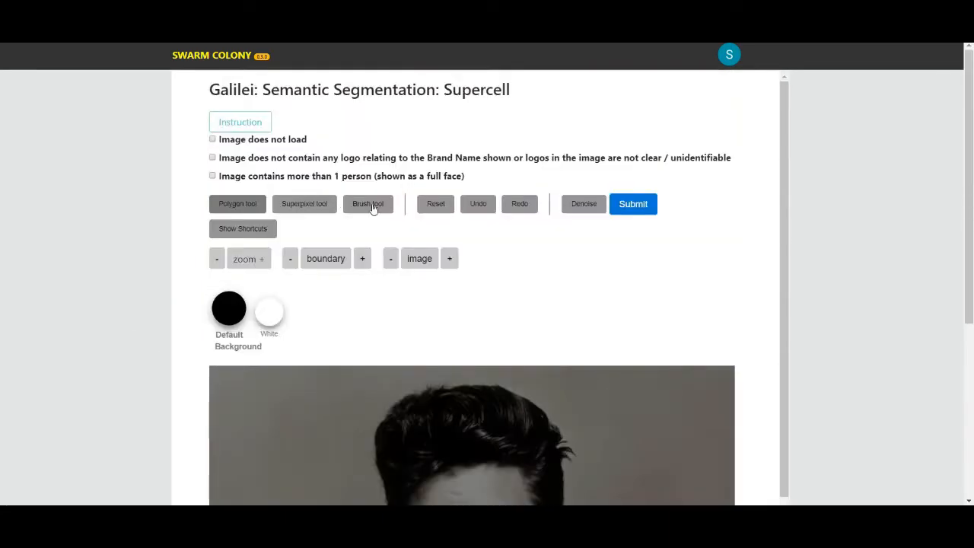
{"action": "scroll", "coordinate": [468, 282], "scroll_direction": "down", "scroll_amount": 3}
{"action": "scroll", "coordinate": [457, 281], "scroll_direction": "up", "scroll_amount": 3}
{"action": "left_click", "coordinate": [232, 209]}
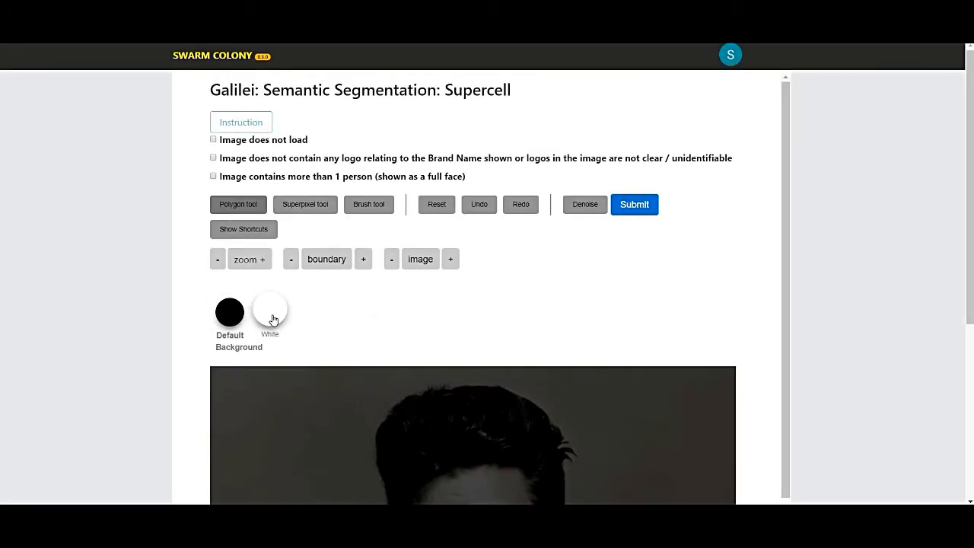
{"action": "scroll", "coordinate": [338, 285], "scroll_direction": "down", "scroll_amount": 3}
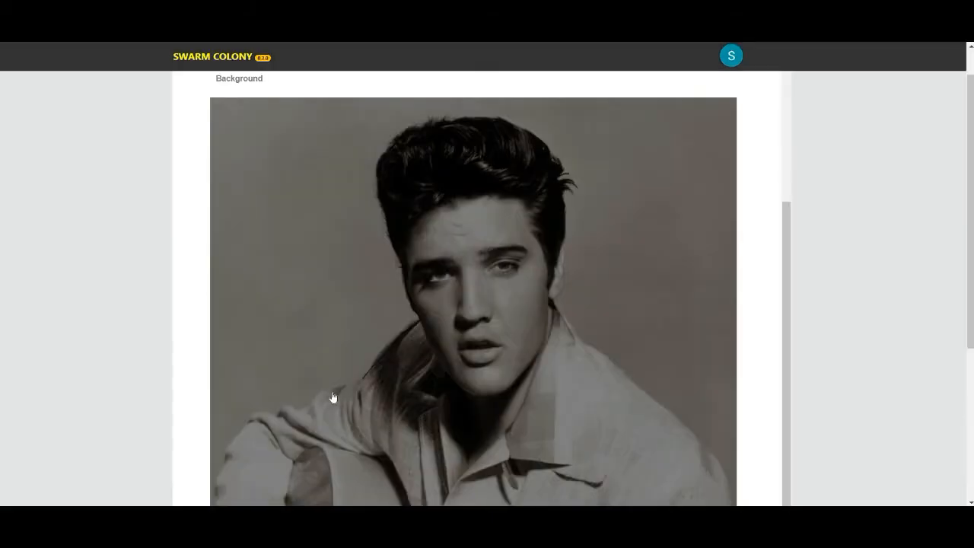
Step: Trace polygon outline points from the jacket collar along the shoulder above the guitar to the upper sleeve
{"action": "left_click", "coordinate": [333, 393]}
{"action": "left_click", "coordinate": [315, 405]}
{"action": "left_click", "coordinate": [283, 411]}
{"action": "left_click", "coordinate": [244, 430]}
{"action": "left_click", "coordinate": [231, 449]}
{"action": "scroll", "coordinate": [232, 441], "scroll_direction": "down", "scroll_amount": 4}
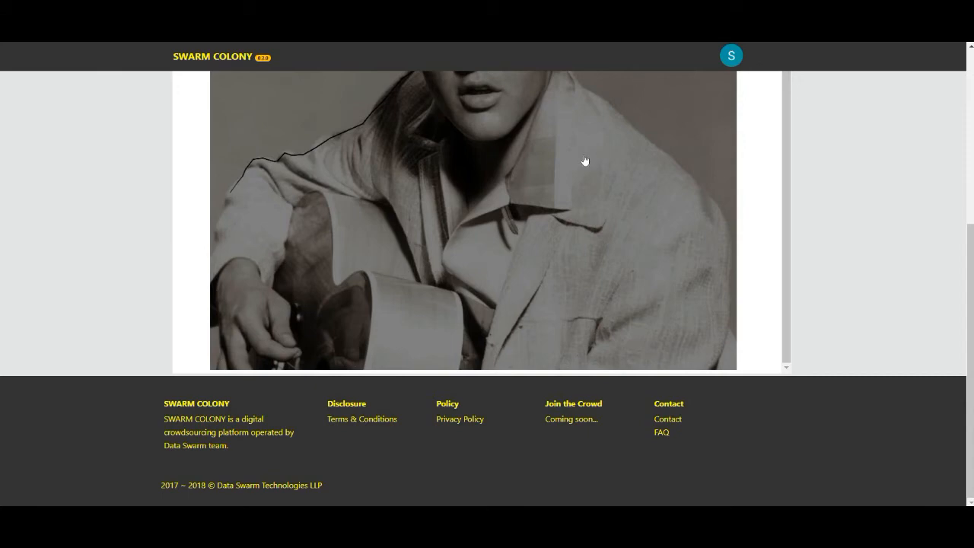
Step: Continue the polygon outline down the outer edge of the sleeve to the image border near the hand
{"action": "scroll", "coordinate": [563, 185], "scroll_direction": "up", "scroll_amount": 3}
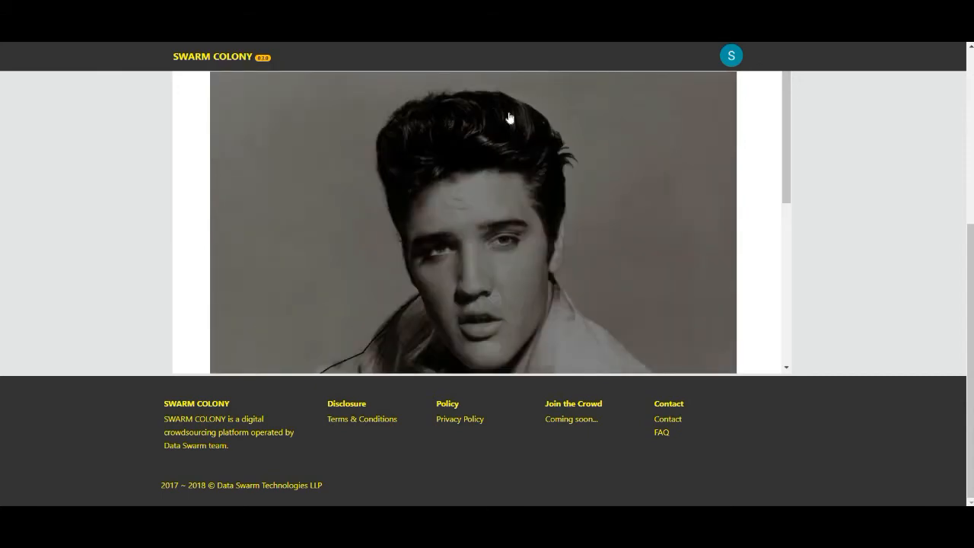
{"action": "scroll", "coordinate": [510, 120], "scroll_direction": "up", "scroll_amount": 5}
{"action": "scroll", "coordinate": [354, 123], "scroll_direction": "down", "scroll_amount": 7}
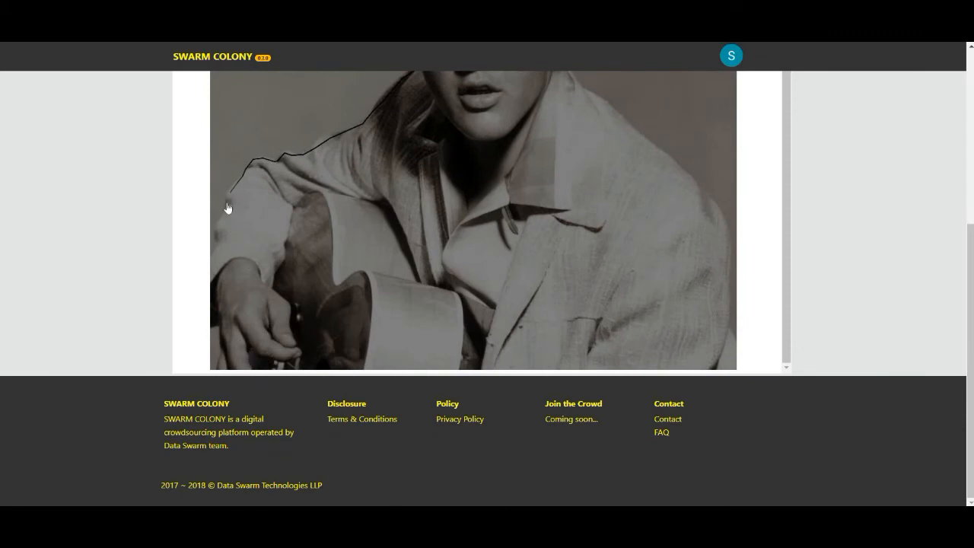
{"action": "left_click_drag", "start_coordinate": [225, 222], "coordinate": [221, 226]}
{"action": "left_click_drag", "start_coordinate": [214, 243], "coordinate": [210, 250]}
Step: Carry the polygon along the image's lower border to the jacket corner and close it around the whole person
{"action": "scroll", "coordinate": [488, 244], "scroll_direction": "up", "scroll_amount": 5}
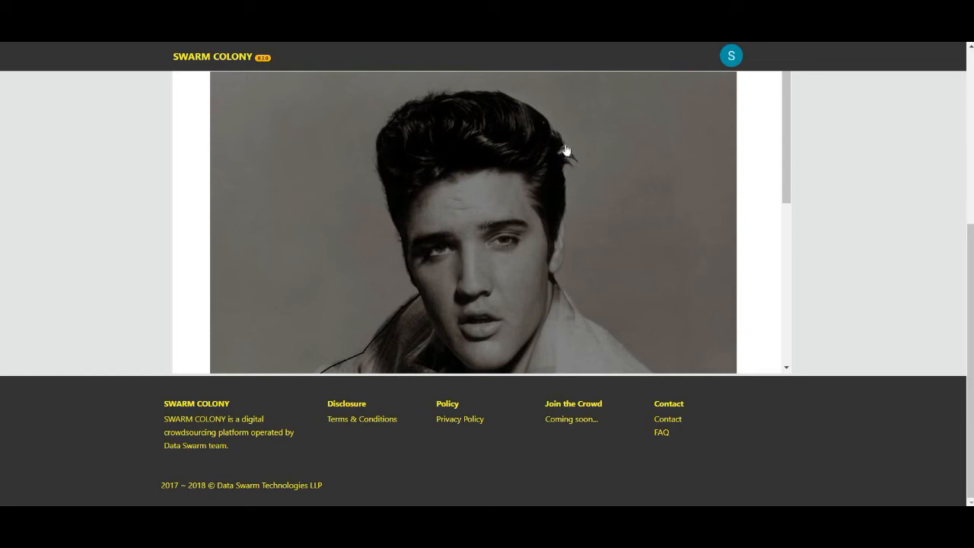
{"action": "scroll", "coordinate": [579, 149], "scroll_direction": "down", "scroll_amount": 3}
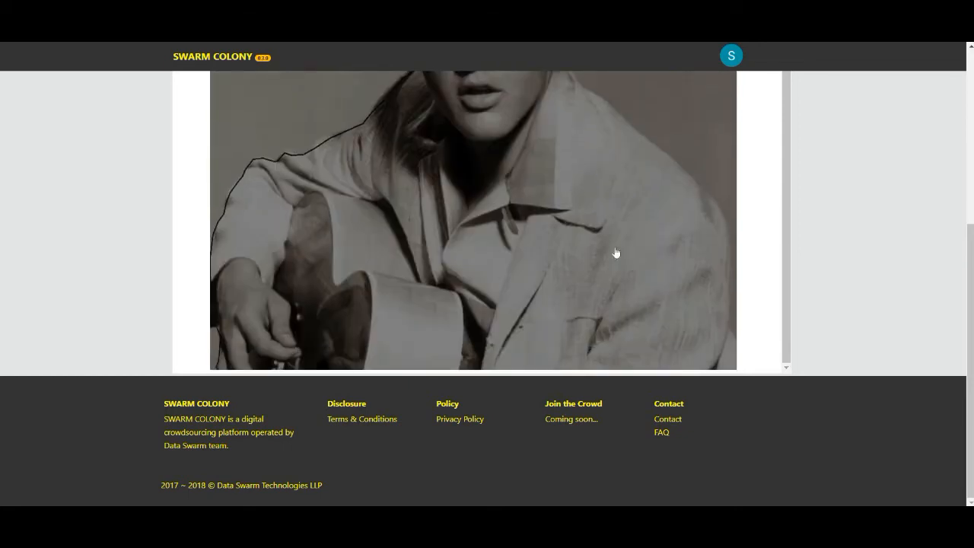
{"action": "left_click", "coordinate": [716, 370]}
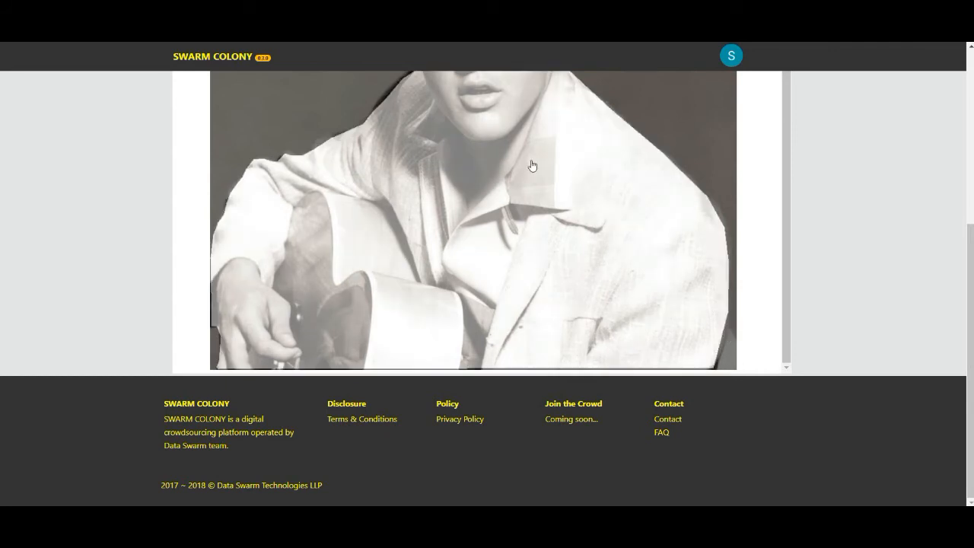
Step: Reduce the image display level by two increments and inspect the white mask's edges around the person
{"action": "scroll", "coordinate": [533, 166], "scroll_direction": "up", "scroll_amount": 3}
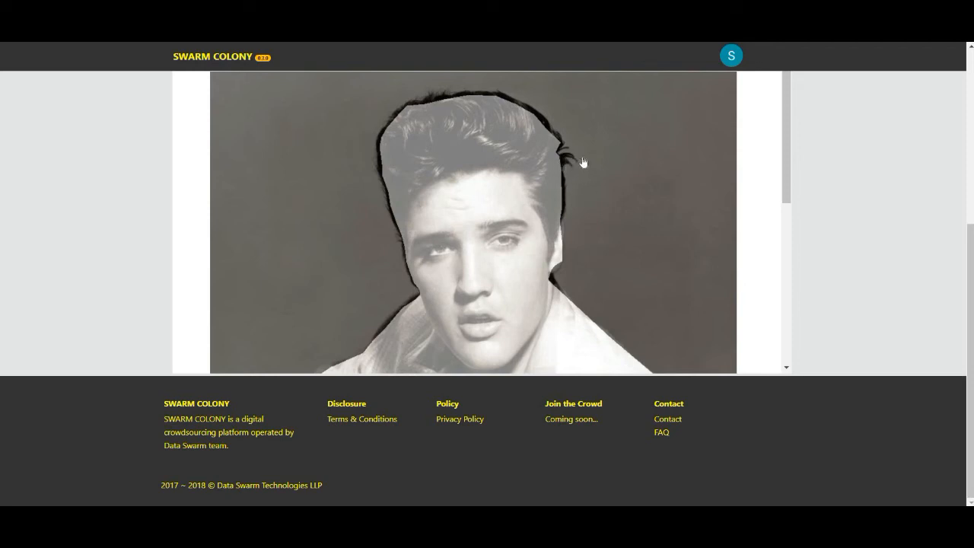
{"action": "scroll", "coordinate": [583, 162], "scroll_direction": "down", "scroll_amount": 3}
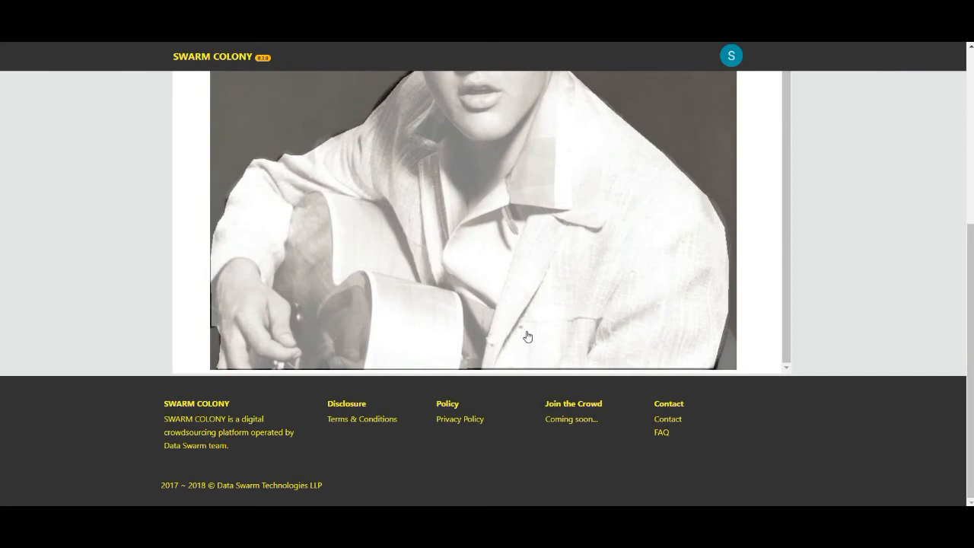
{"action": "scroll", "coordinate": [528, 335], "scroll_direction": "up", "scroll_amount": 10}
{"action": "left_click", "coordinate": [394, 262]}
{"action": "left_click", "coordinate": [393, 263]}
{"action": "scroll", "coordinate": [393, 269], "scroll_direction": "down", "scroll_amount": 3}
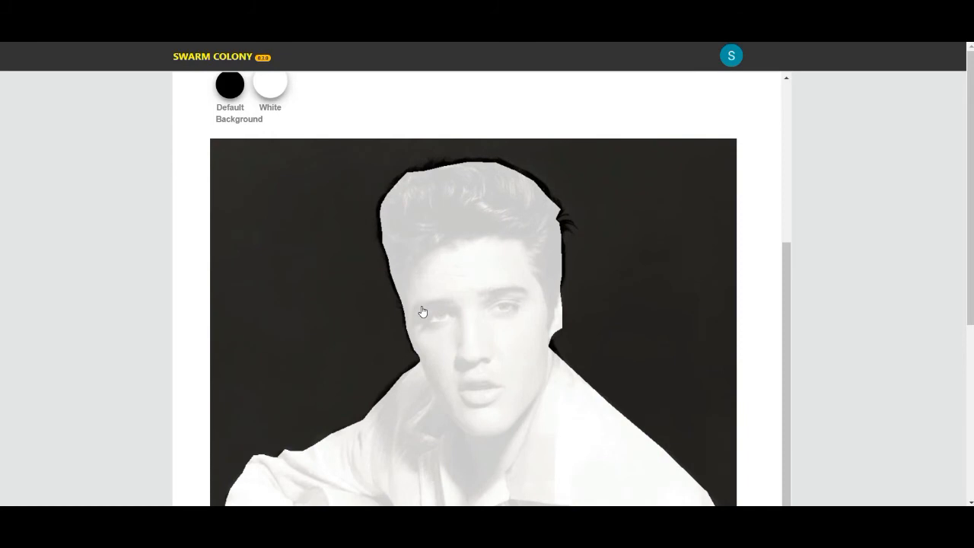
{"action": "scroll", "coordinate": [423, 312], "scroll_direction": "down", "scroll_amount": 5}
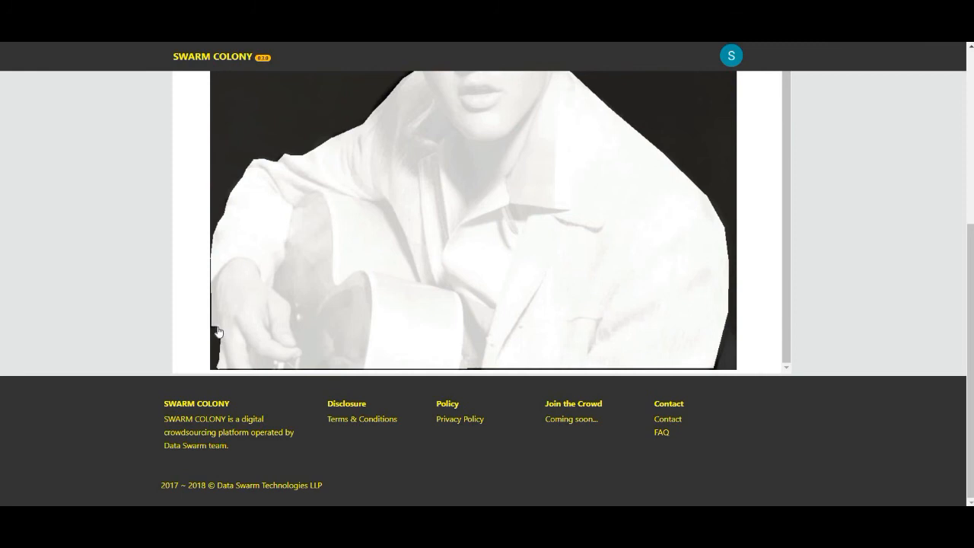
Step: Activate the Brush tool for touching up the mask's edges around the person
{"action": "scroll", "coordinate": [331, 270], "scroll_direction": "up", "scroll_amount": 8}
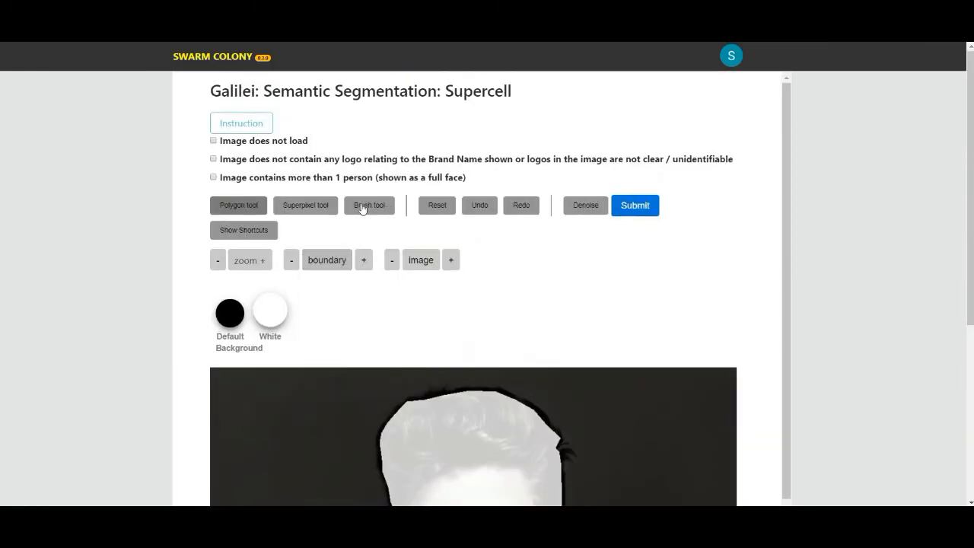
{"action": "left_click", "coordinate": [364, 208]}
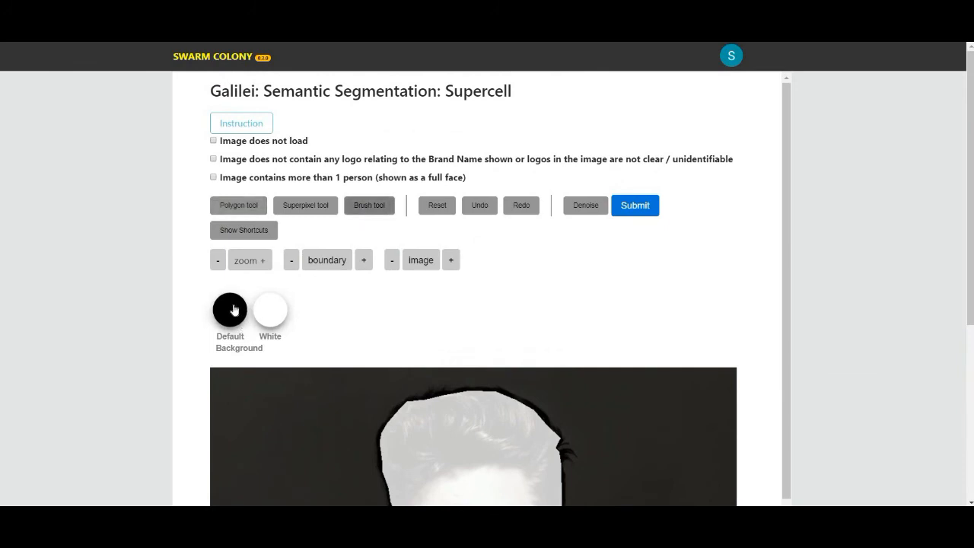
{"action": "scroll", "coordinate": [236, 304], "scroll_direction": "down", "scroll_amount": 8}
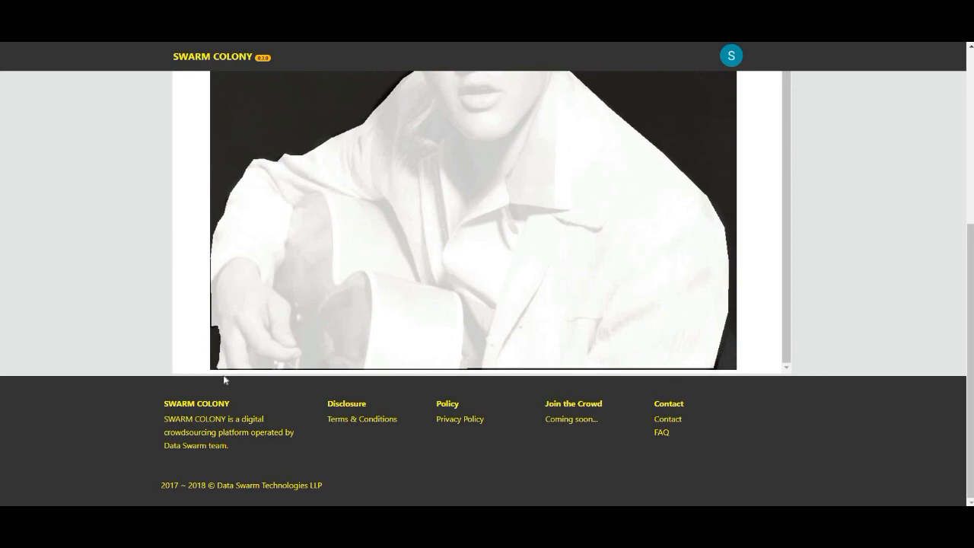
{"action": "scroll", "coordinate": [283, 282], "scroll_direction": "up", "scroll_amount": 5}
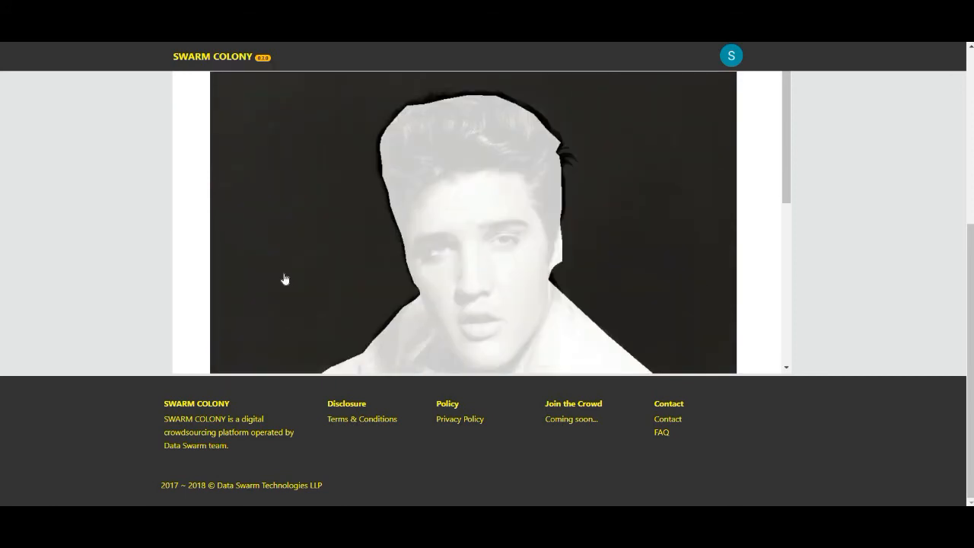
{"action": "scroll", "coordinate": [285, 279], "scroll_direction": "up", "scroll_amount": 3}
{"action": "scroll", "coordinate": [322, 251], "scroll_direction": "up", "scroll_amount": 2}
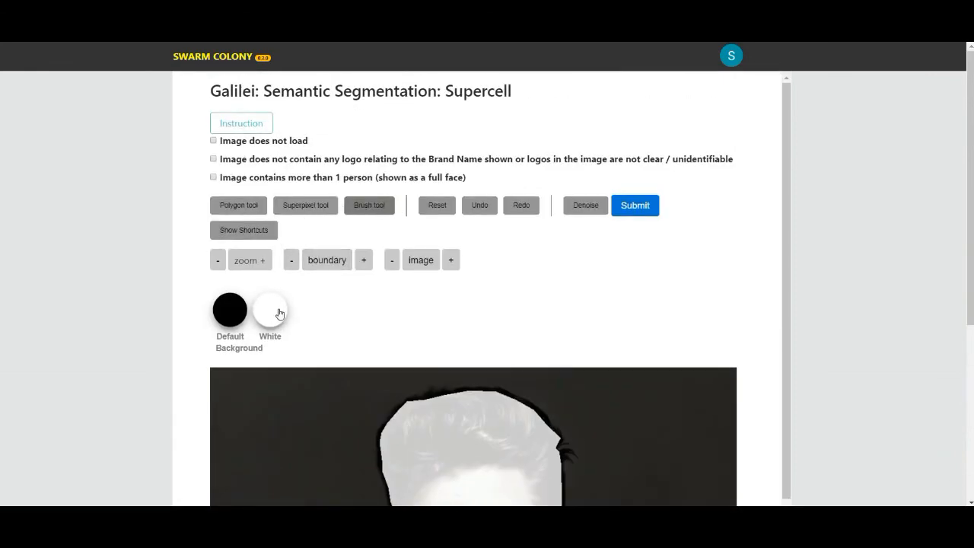
{"action": "scroll", "coordinate": [354, 256], "scroll_direction": "down", "scroll_amount": 5}
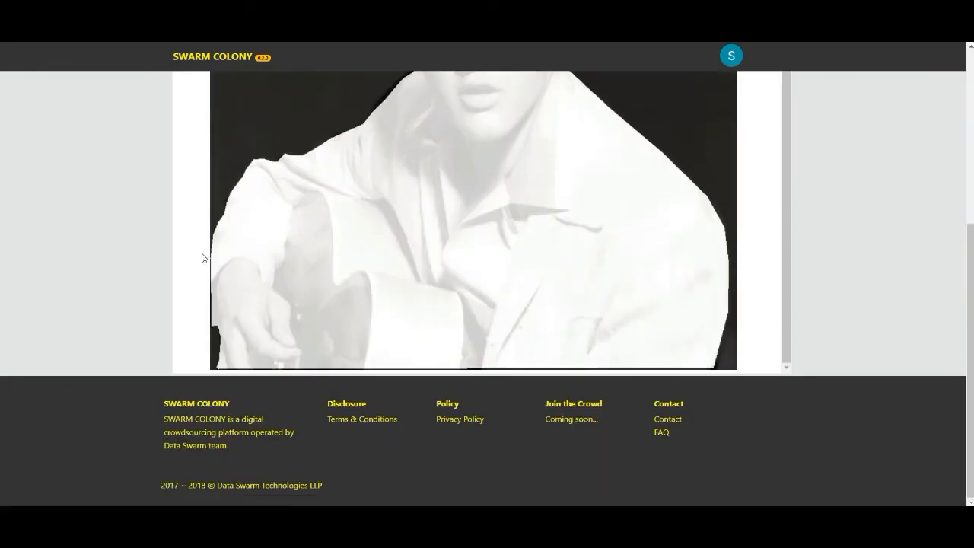